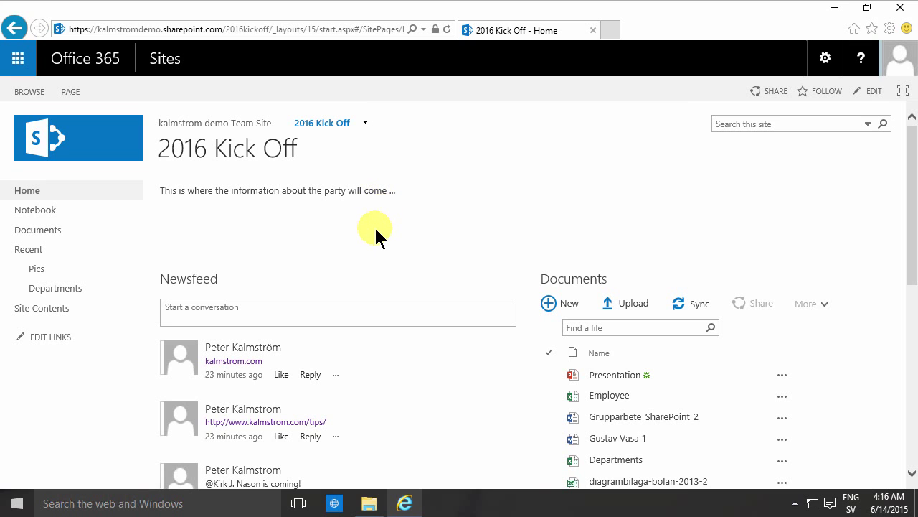
Step: Go up to the Shared (P:) drive root in File Explorer and show its path P:\
left_click(369, 503)
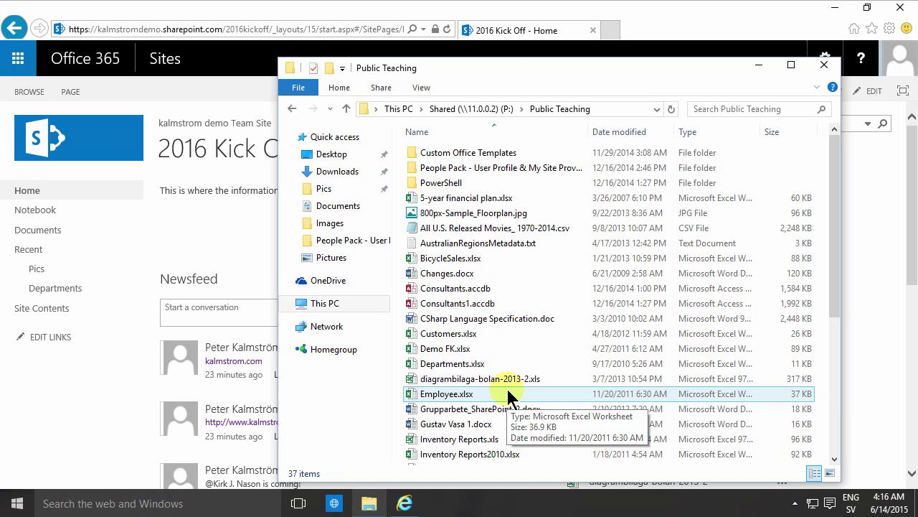
left_click(494, 109)
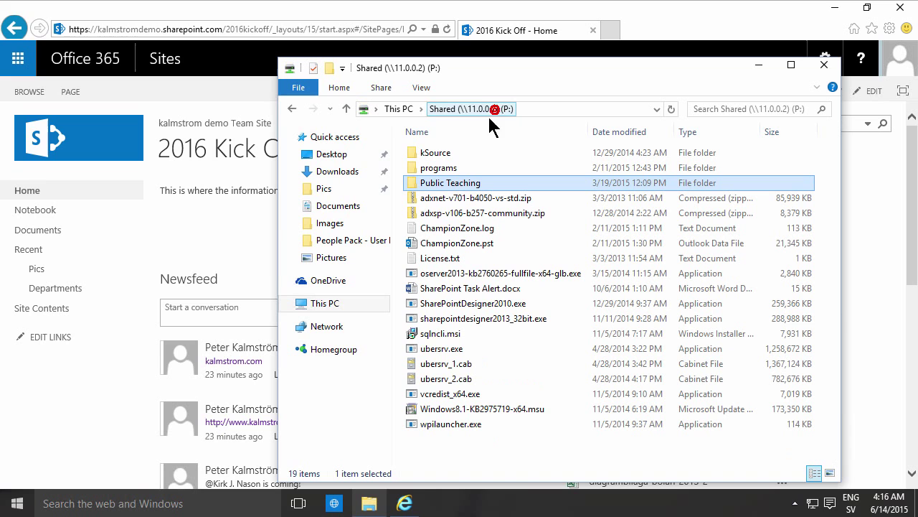
left_click(554, 107)
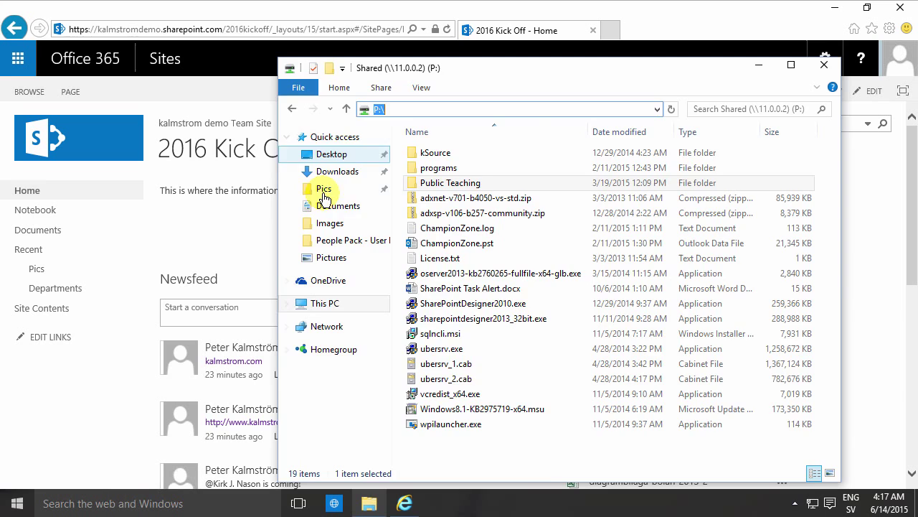
Step: Insert a link 'The old P drive' to the address P:\ on the Kick Off home page
left_click(232, 211)
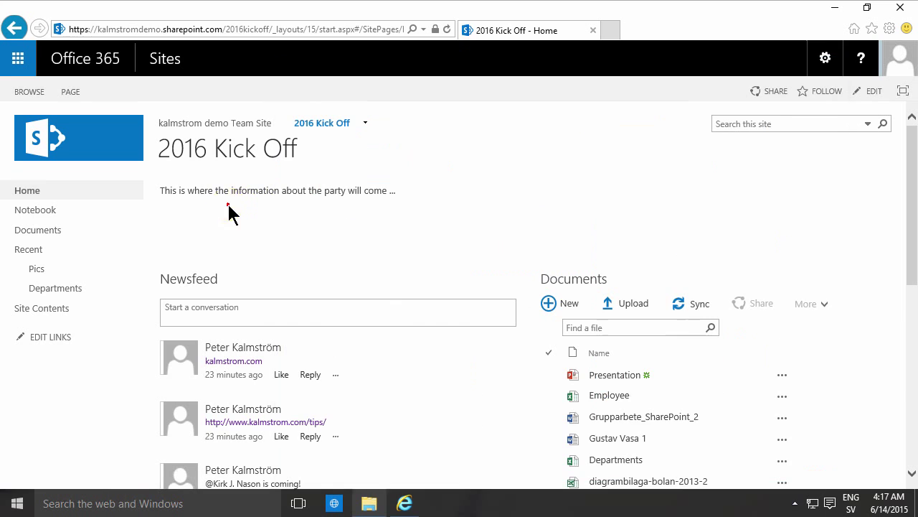
left_click(868, 91)
left_click(180, 90)
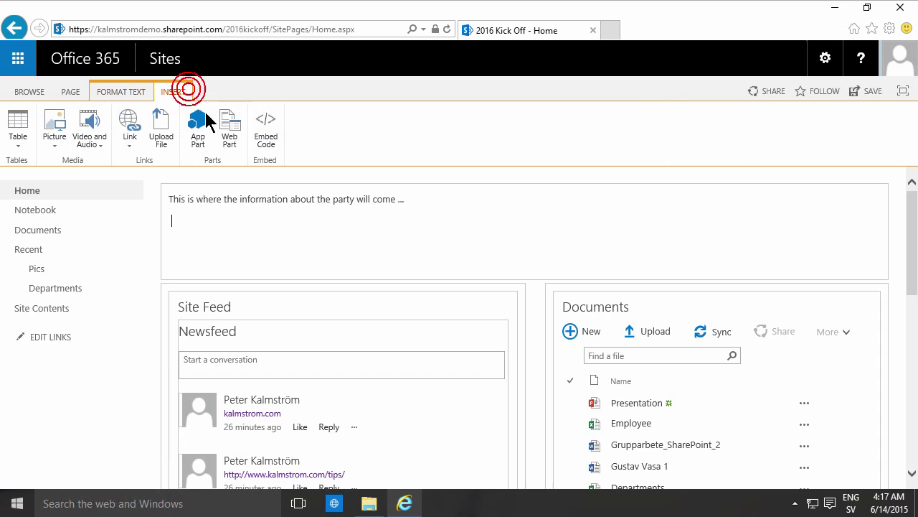
left_click(131, 143)
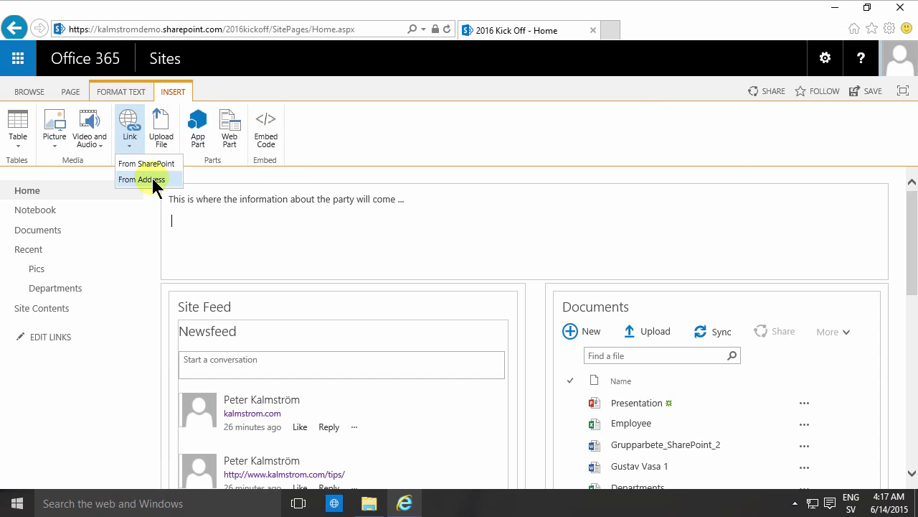
left_click(152, 178)
left_click(365, 275)
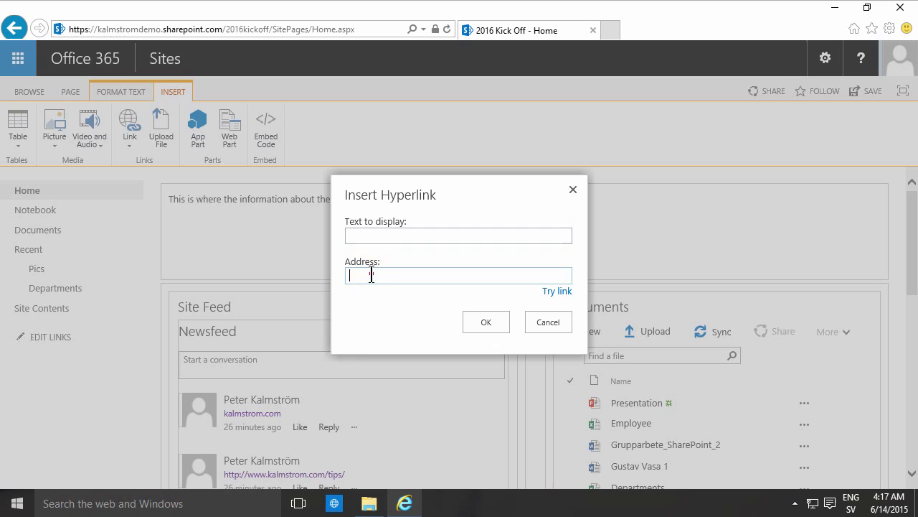
type("P:\\")
left_click(381, 237)
type("The old P dri")
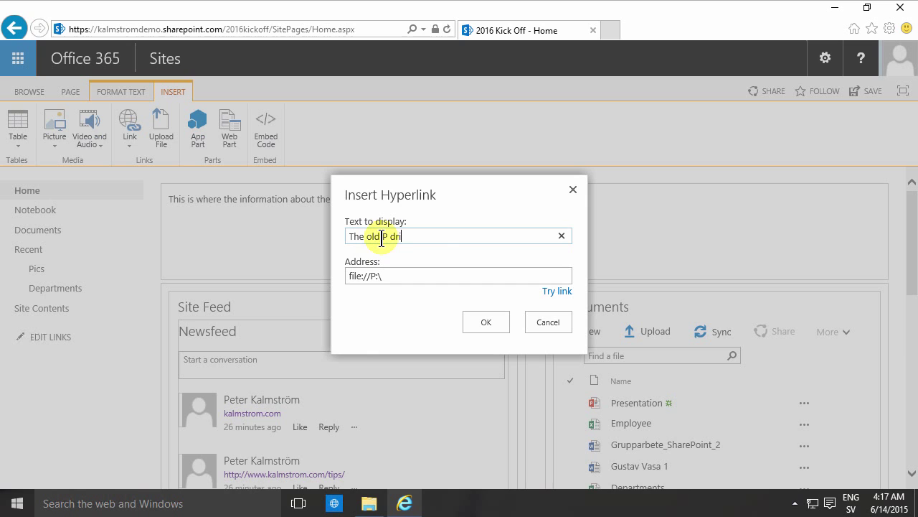
type("ve")
left_click(477, 322)
left_click(69, 92)
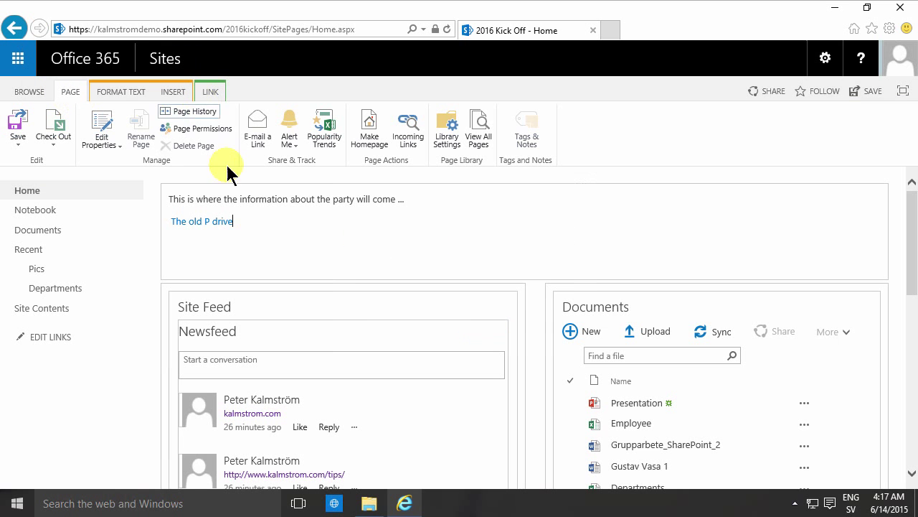
Step: Set 'The old P drive' link to open in a new tab and save the page
left_click(211, 221)
left_click(212, 93)
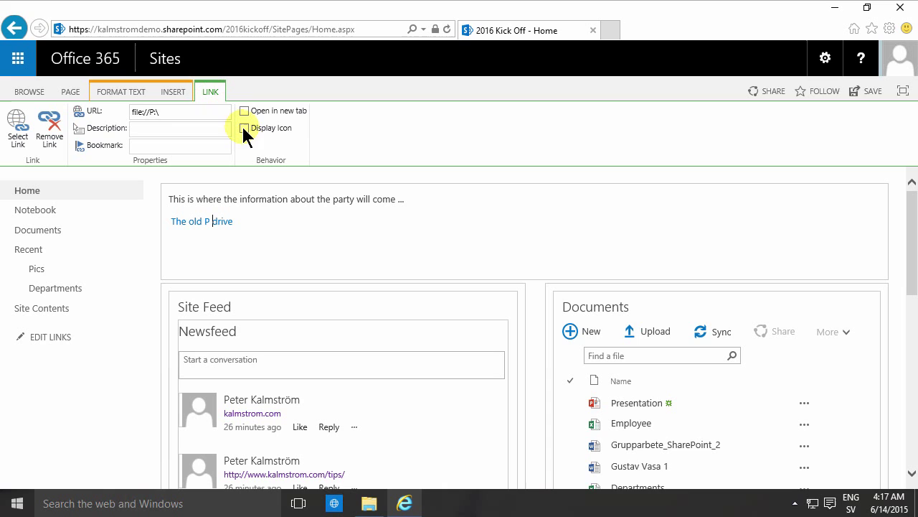
left_click(245, 111)
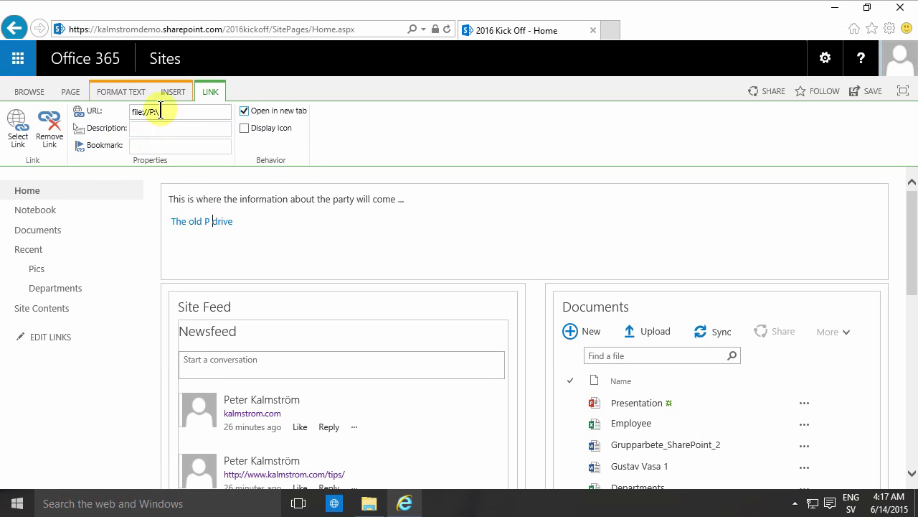
left_click(243, 218)
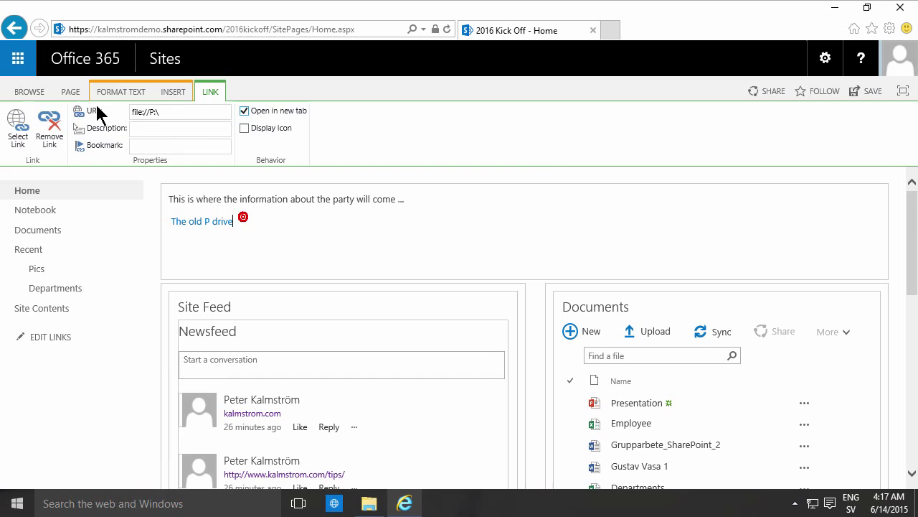
left_click(70, 92)
left_click(18, 126)
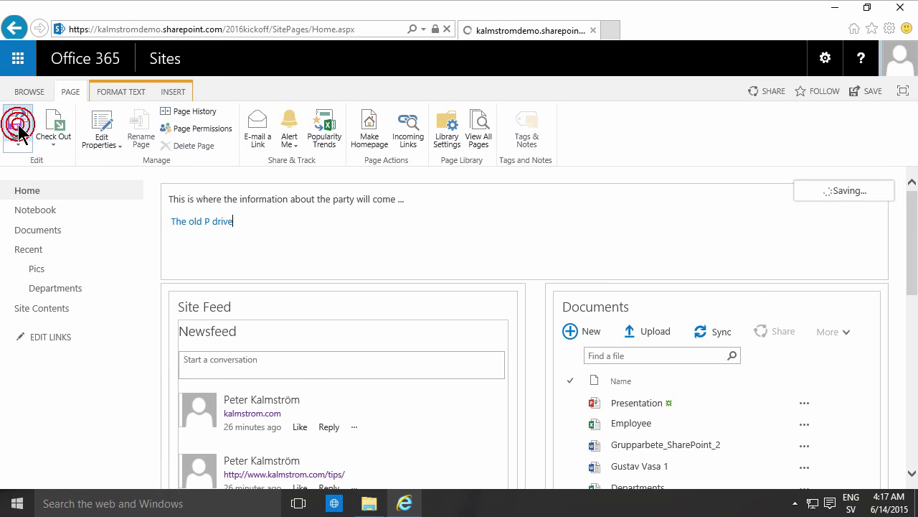
left_click(205, 214)
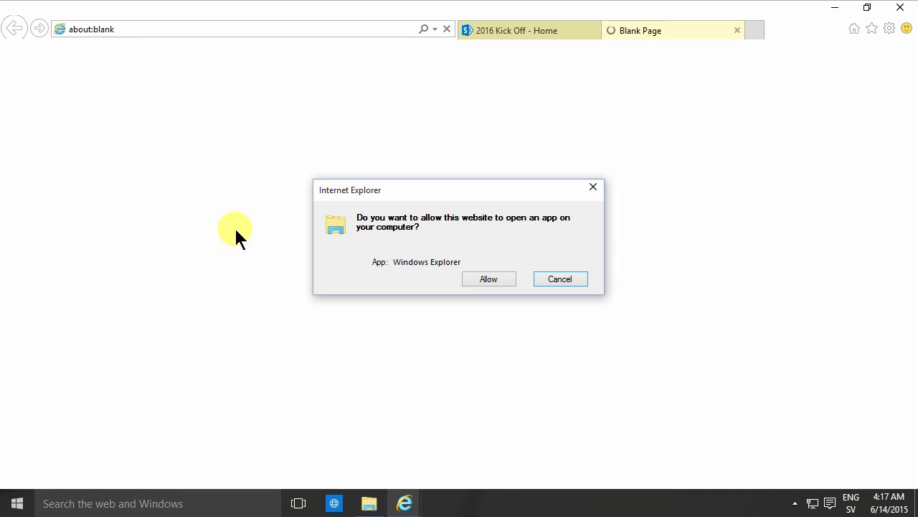
left_click(486, 279)
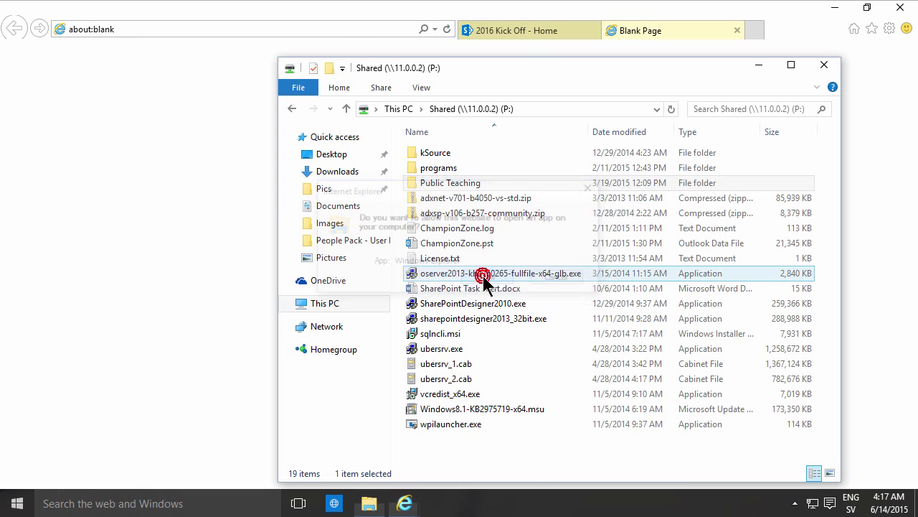
left_click(827, 63)
left_click(737, 31)
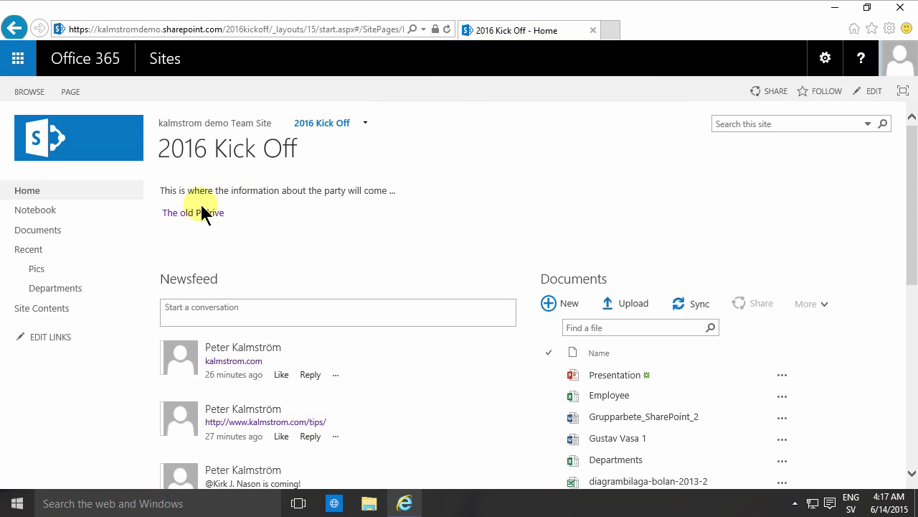
Step: Open SharePoint Task Alert.docx from the Shared (P:) drive via This PC in File Explorer
left_click(371, 504)
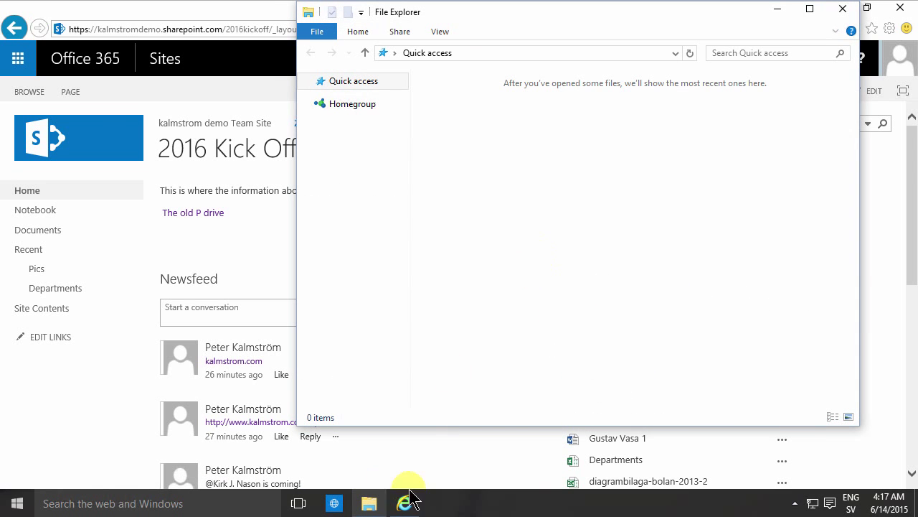
left_click(351, 247)
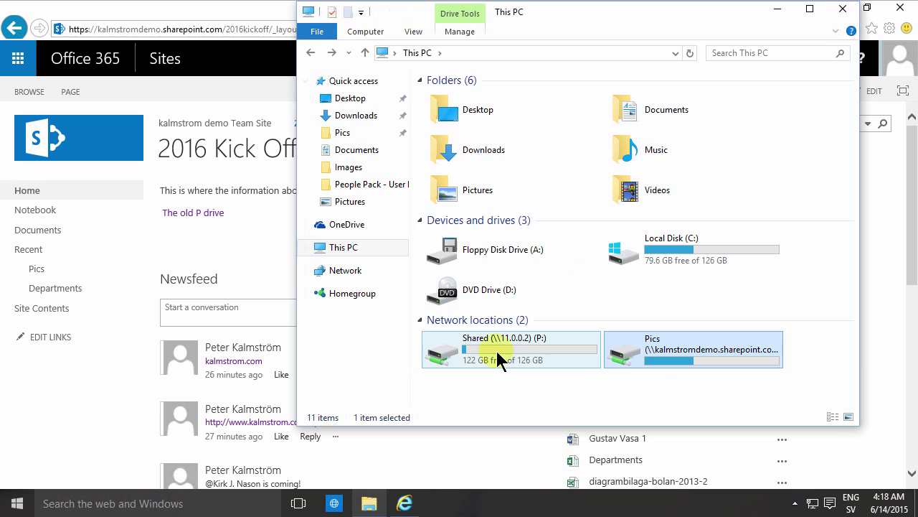
double_click(497, 351)
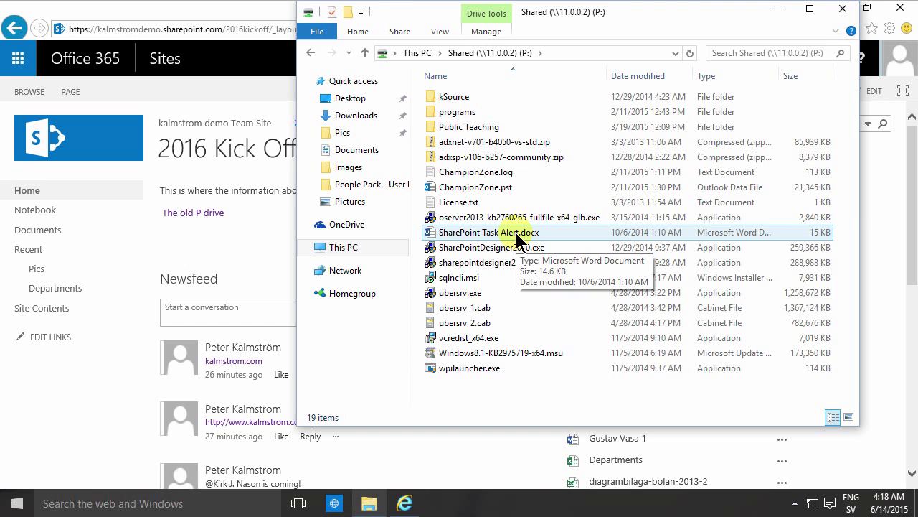
double_click(518, 237)
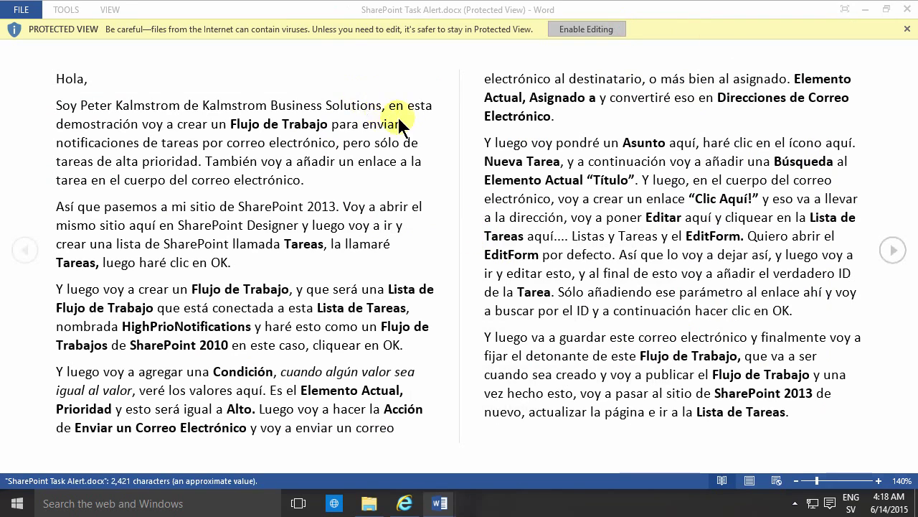
Step: Copy SharePoint Task Alert.docx's link from Word's Info page and return to the Kick Off site
left_click(25, 22)
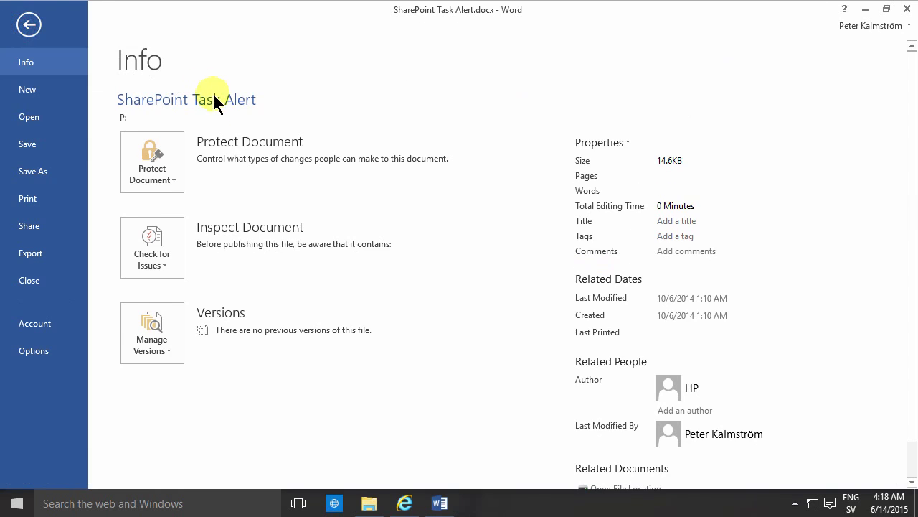
left_click(123, 117)
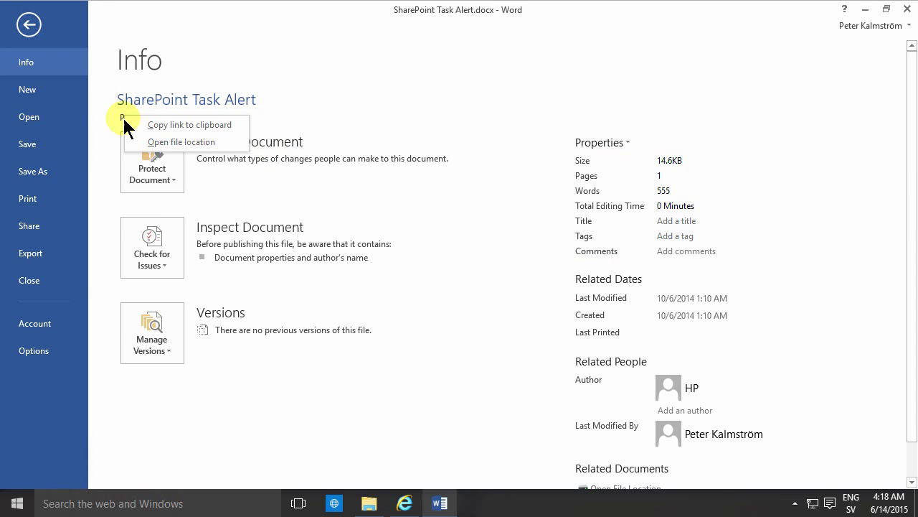
left_click(201, 125)
left_click(404, 503)
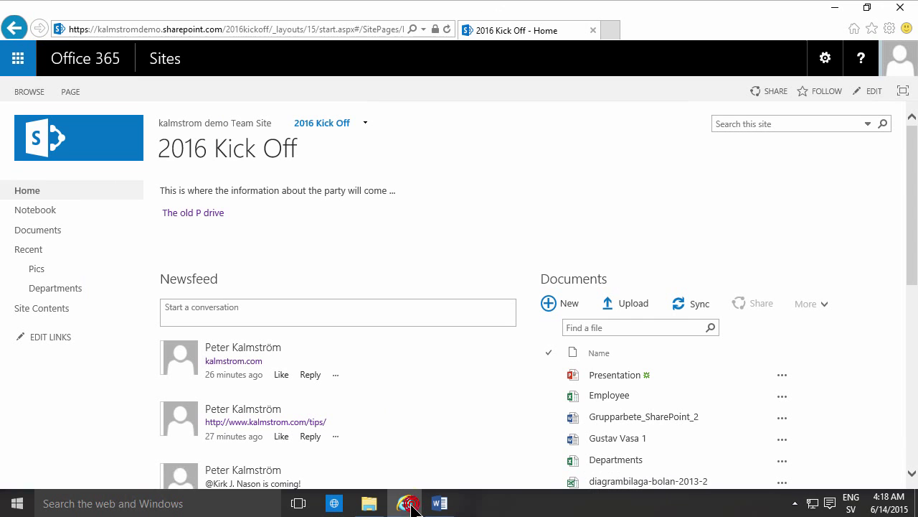
Step: Below 'The old P drive', insert a 'Tasks Alert' link using the pasted document path
left_click(872, 91)
left_click(255, 224)
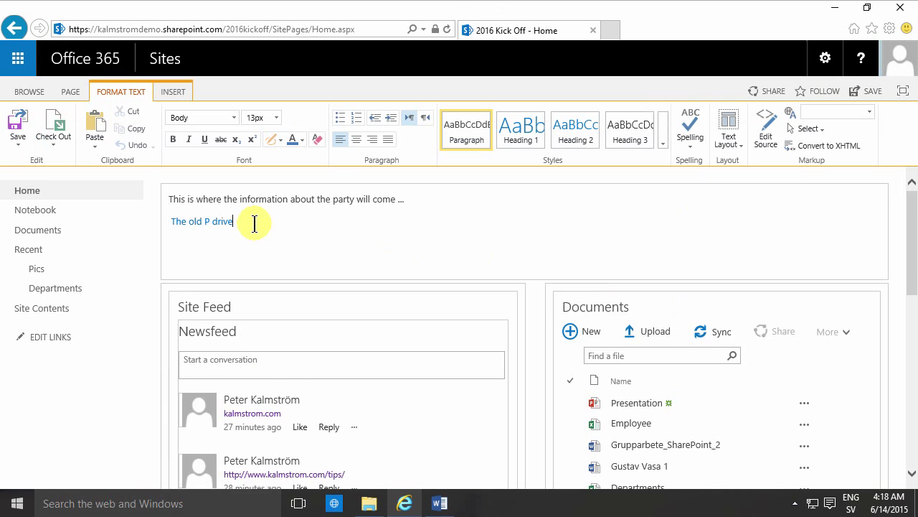
key("Return")
left_click(172, 92)
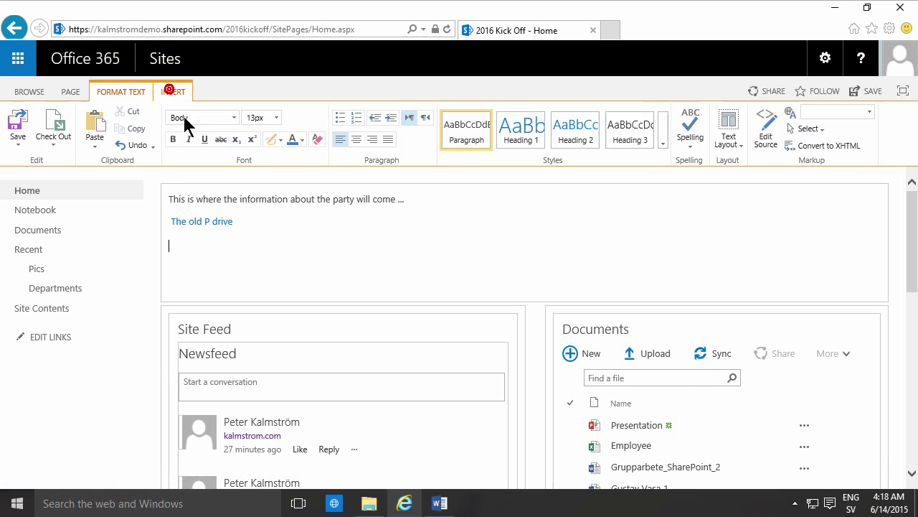
left_click(136, 143)
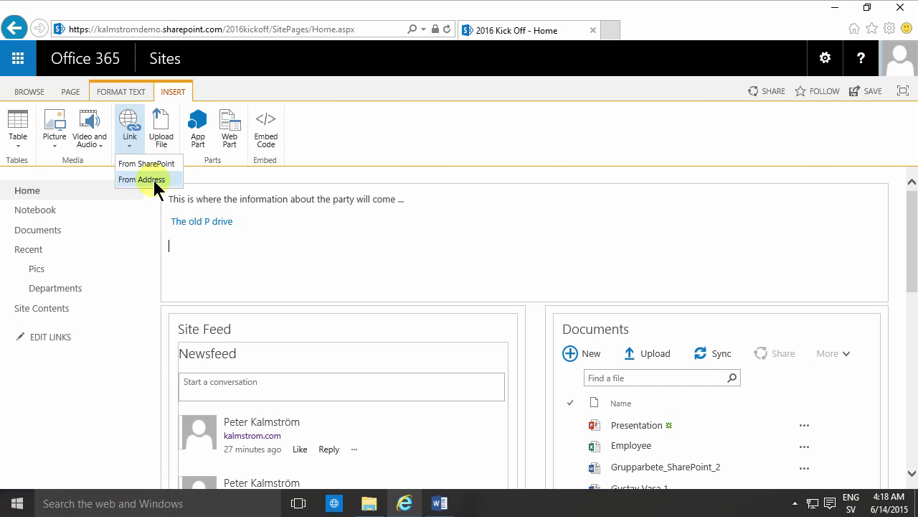
left_click(153, 179)
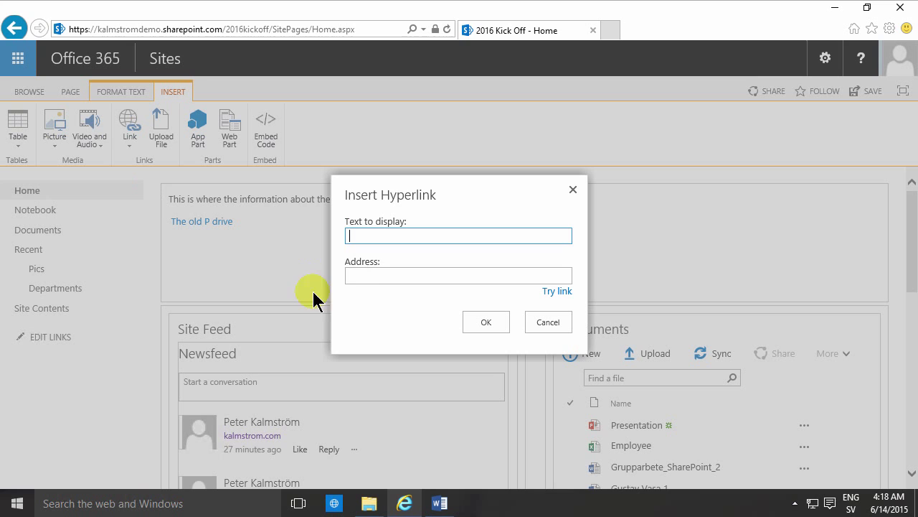
left_click(369, 271)
key("ctrl+v")
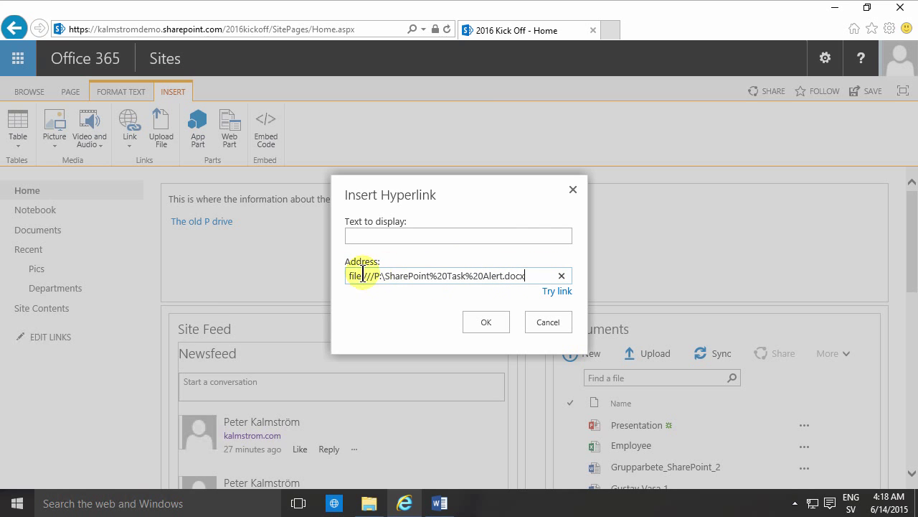
left_click(381, 236)
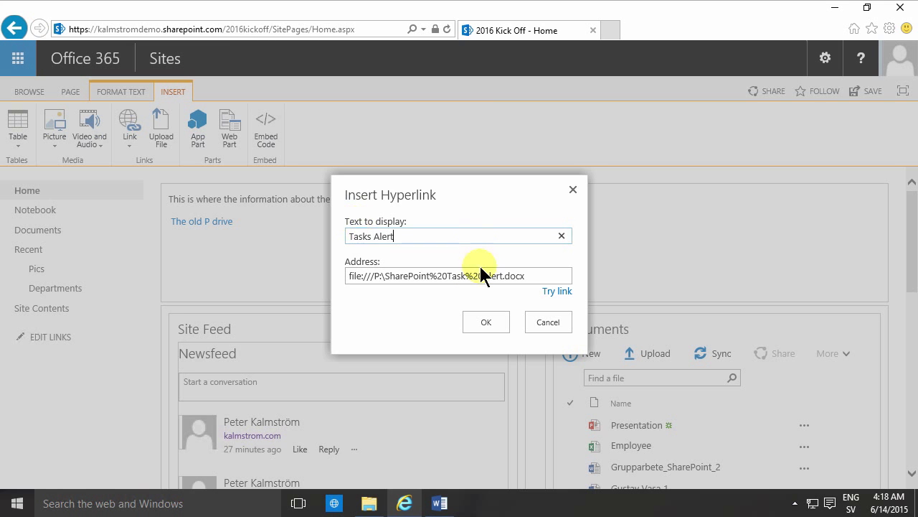
left_click(484, 322)
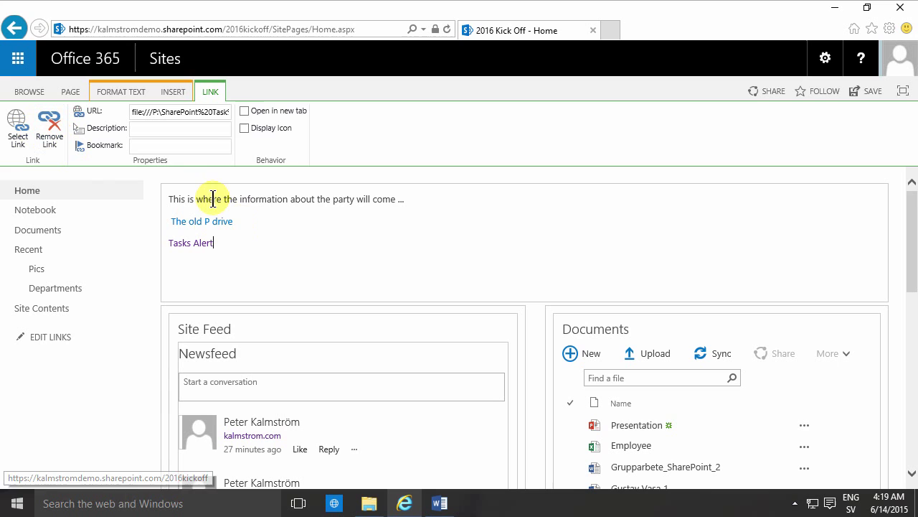
Step: Make the Tasks Alert link open in a new tab with a Word icon
left_click(244, 111)
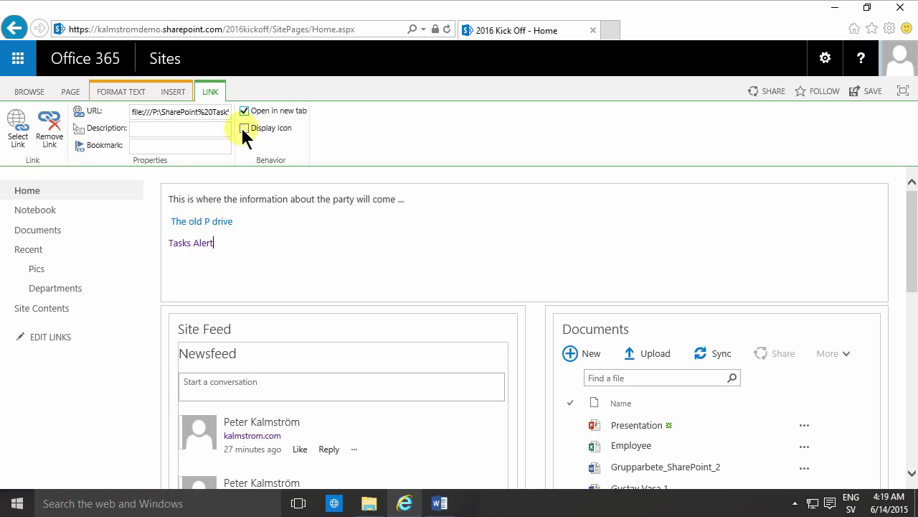
left_click(244, 128)
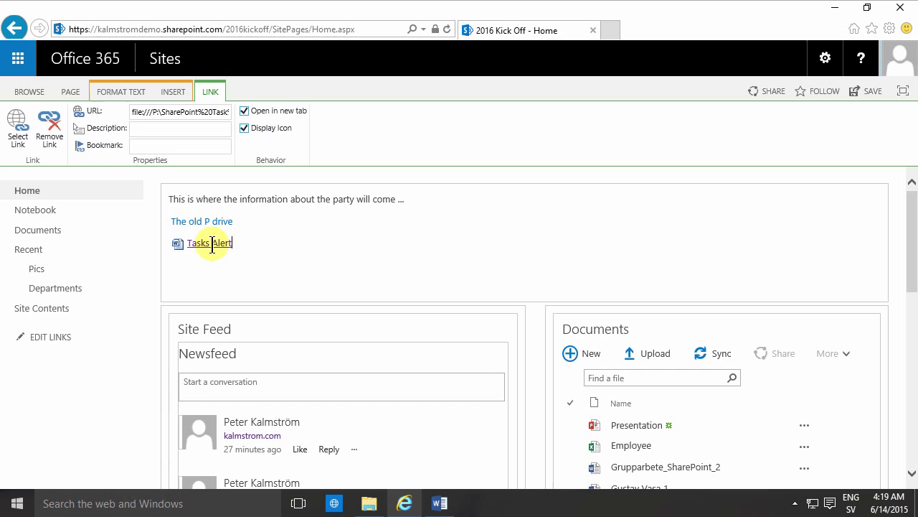
left_click(70, 91)
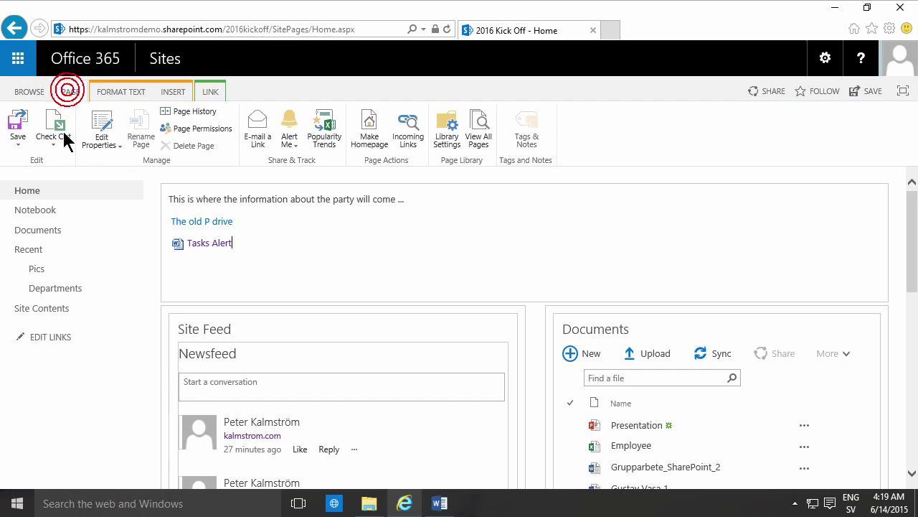
Step: Save the home page, then reopen and close SharePoint Task Alert.docx from P:
left_click(17, 122)
left_click(369, 503)
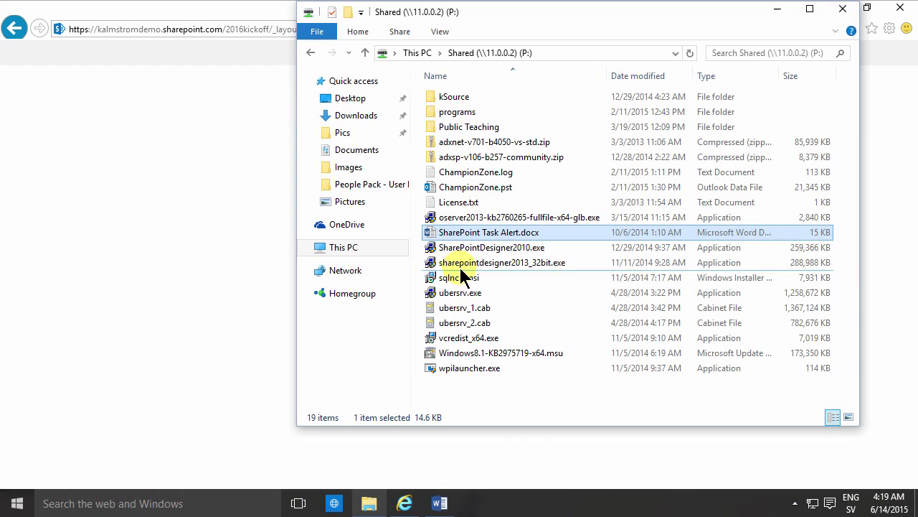
double_click(488, 232)
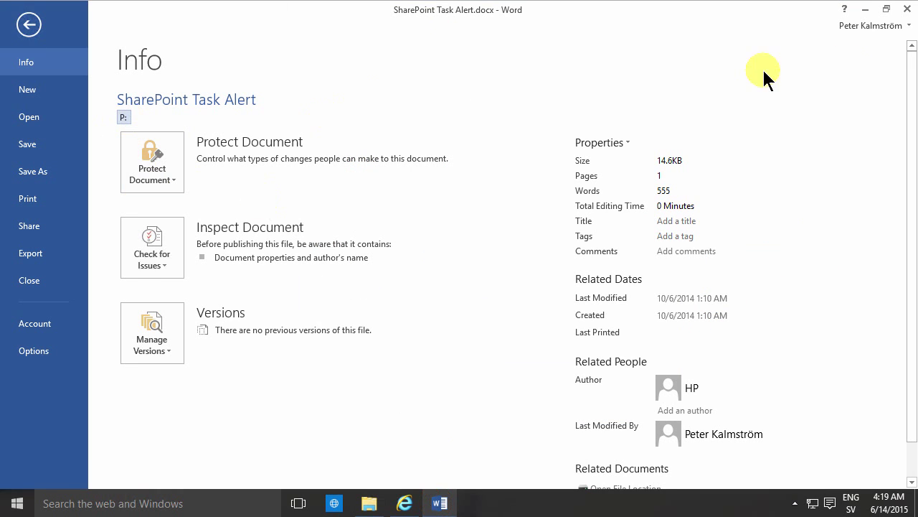
key("Escape")
key("alt+F4")
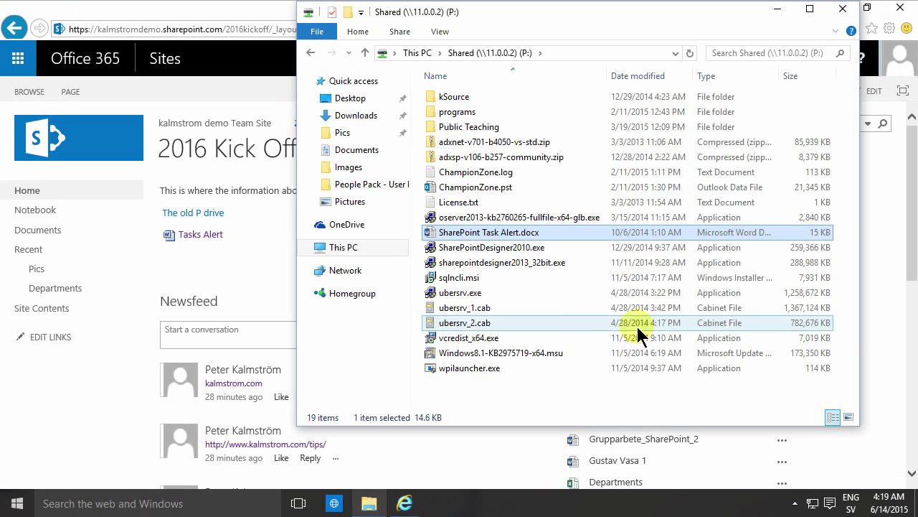
Step: Create a shortcut to SharePoint Task Alert.docx and select its full target path in Properties
right_click(479, 235)
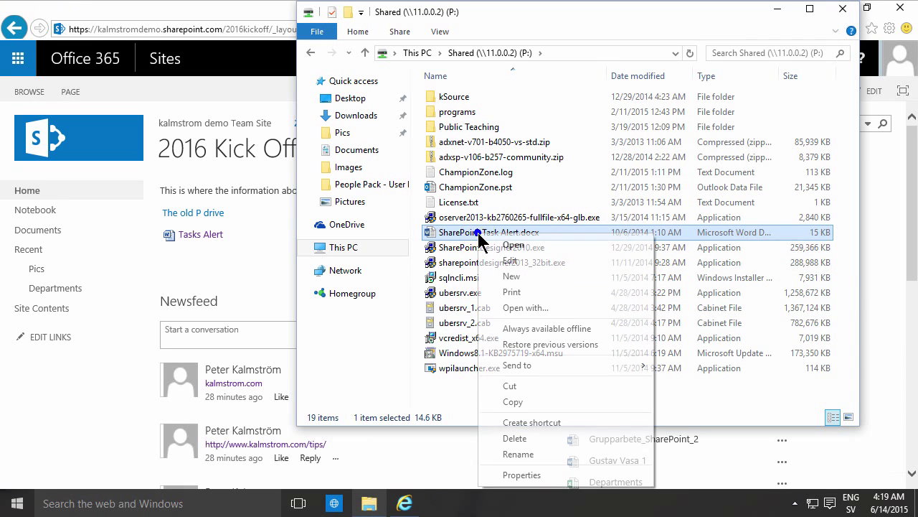
left_click(563, 423)
right_click(500, 379)
left_click(550, 368)
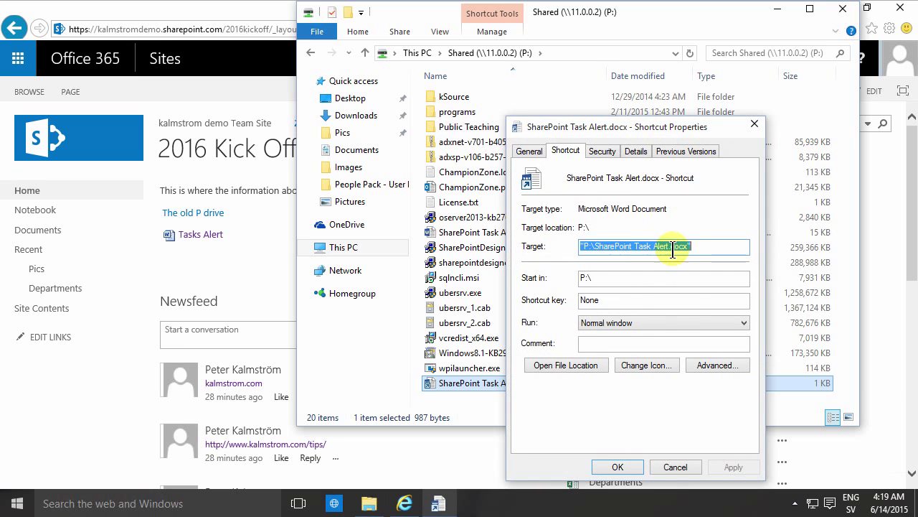
left_click(673, 248)
left_click_drag(689, 246, 581, 246)
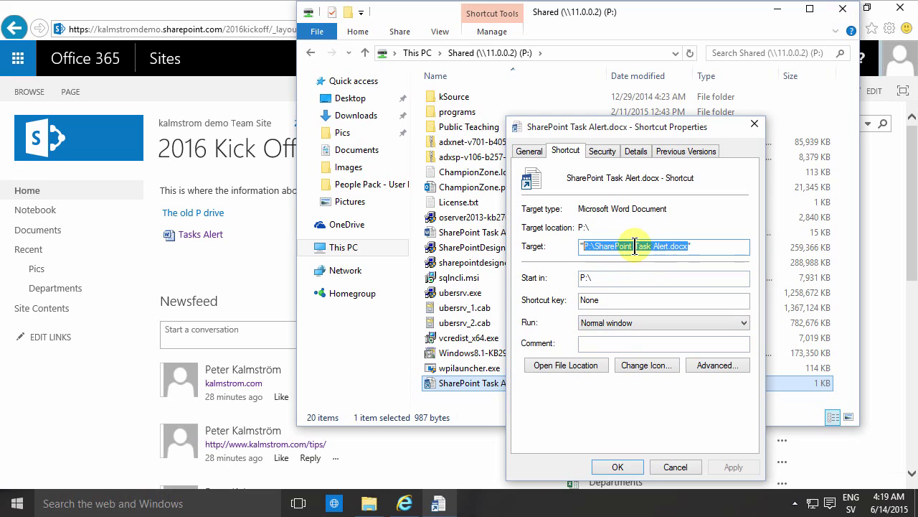
left_click(674, 467)
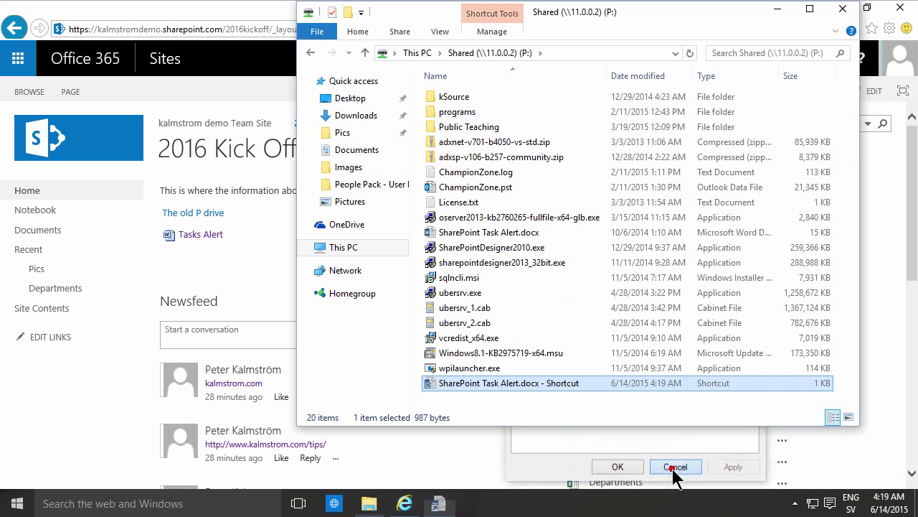
Step: Delete the temporary SharePoint Task Alert.docx shortcut
right_click(476, 383)
left_click(521, 332)
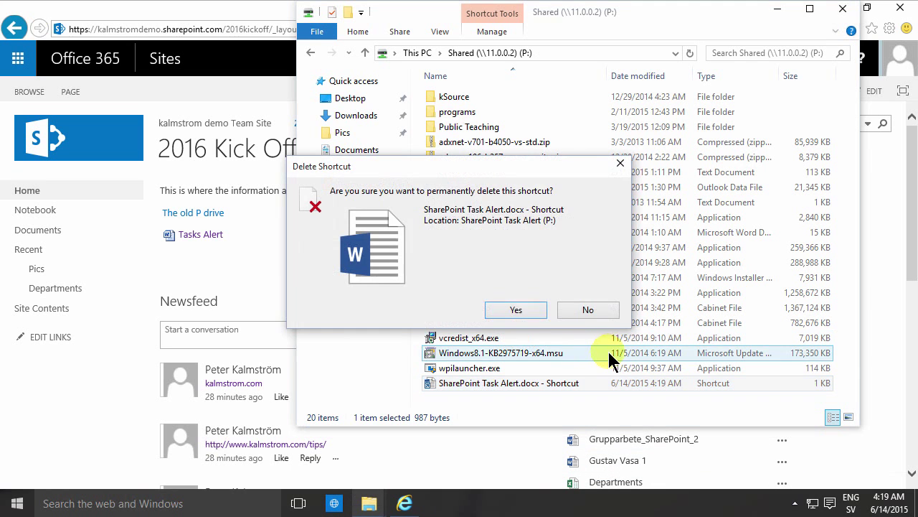
left_click(516, 309)
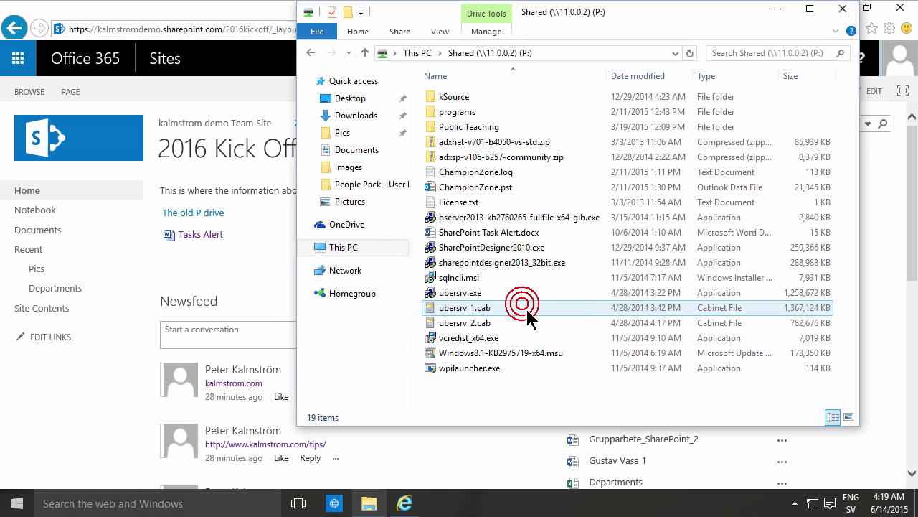
Step: Bring the 2016 Kick Off home page with both new links in front of File Explorer
left_click(237, 257)
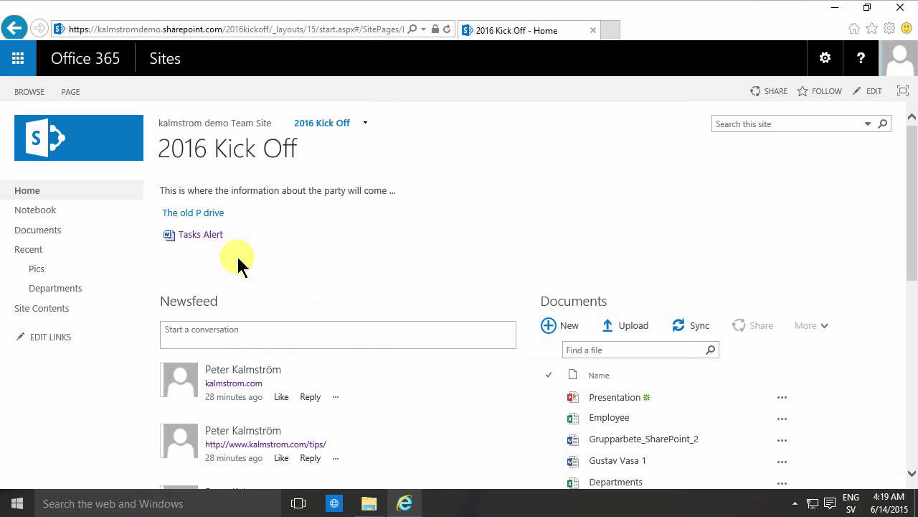